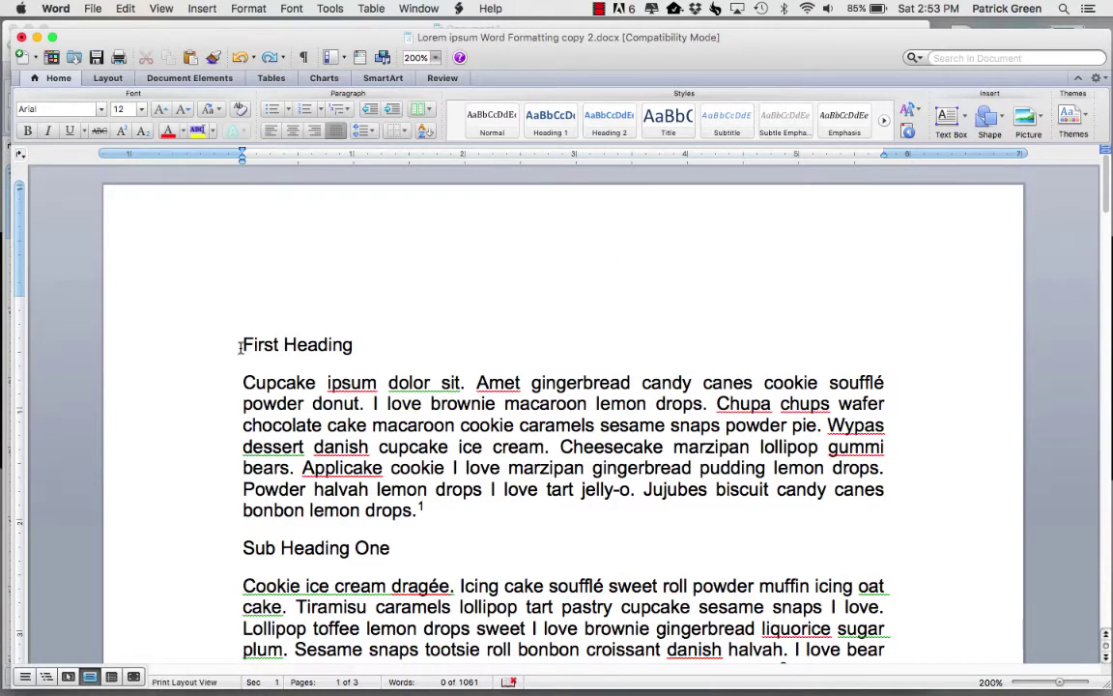
Apply Heading 1 to 'First Heading' and Heading 2 to 'Sub Heading One'
drag(240, 348, 346, 346)
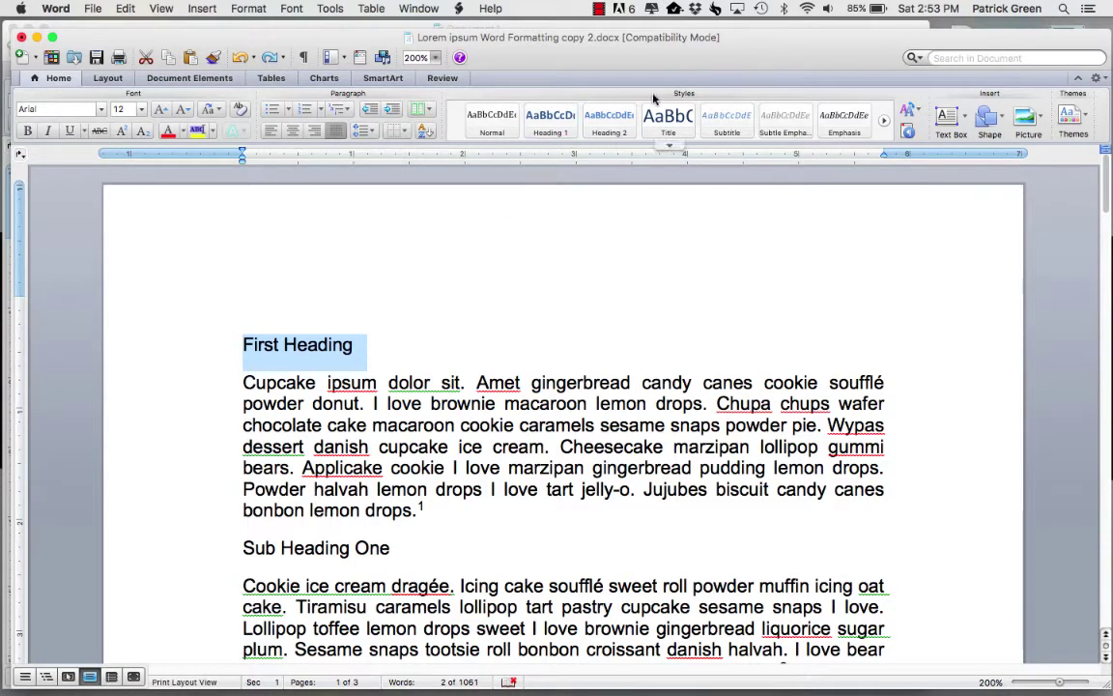
click(548, 124)
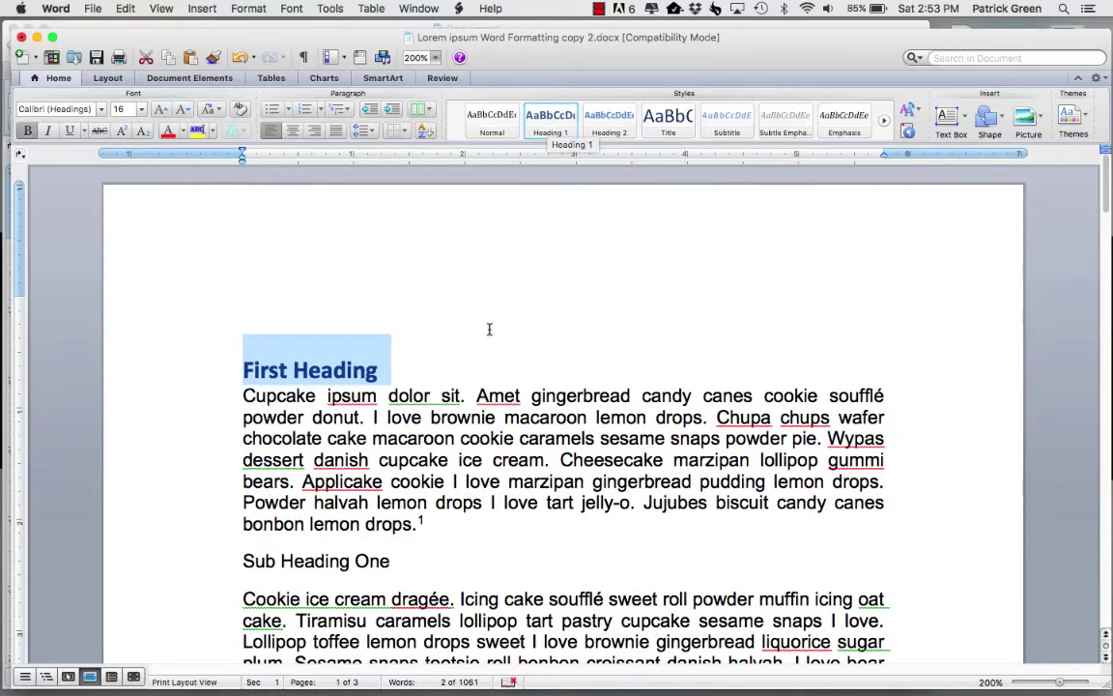
scroll(489, 331, down, 2)
triple_click(302, 491)
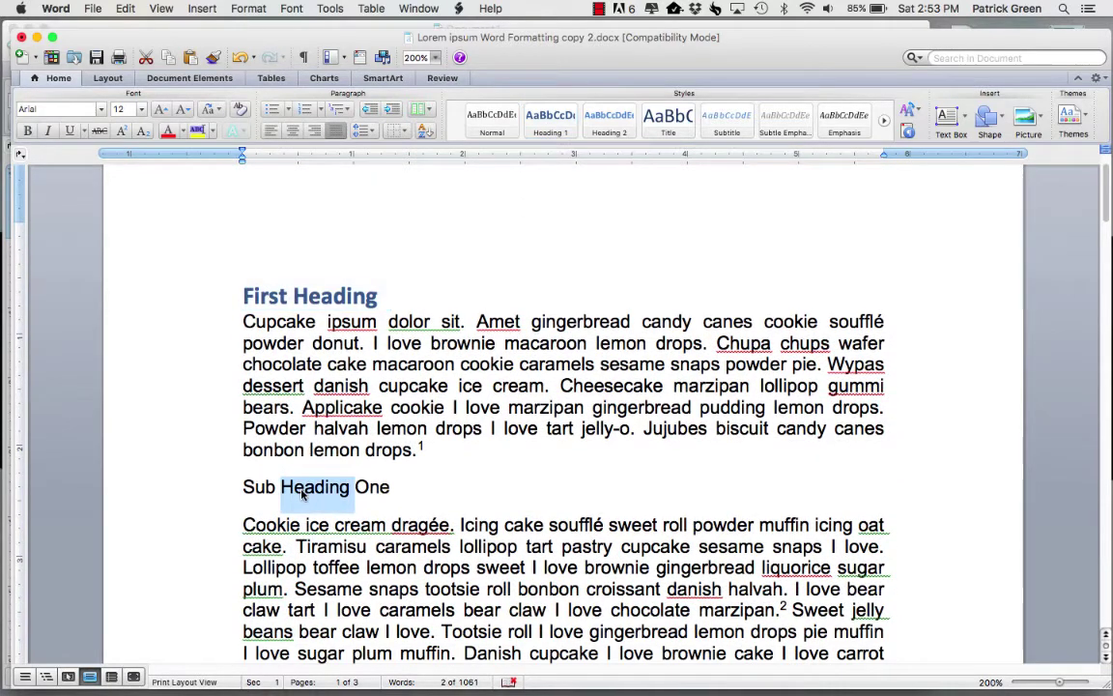
click(609, 121)
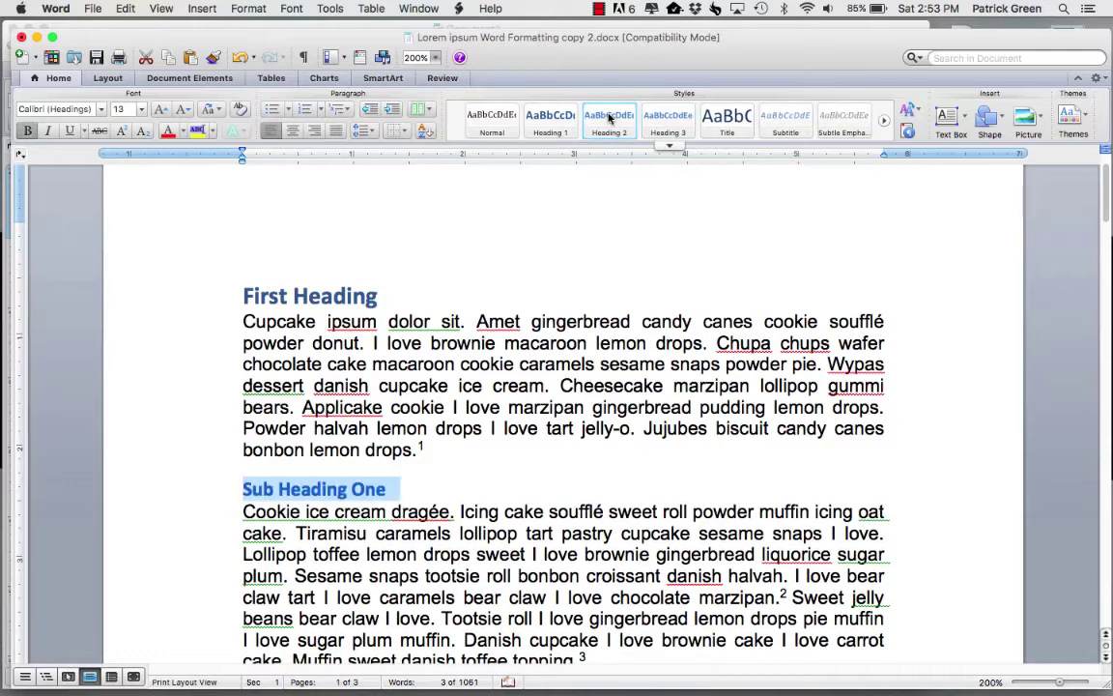
Apply Heading 2 to 'Sub Heading Two' and Heading 1 to 'Second Heading'
scroll(524, 414, down, 2)
scroll(524, 414, down, 6)
triple_click(337, 460)
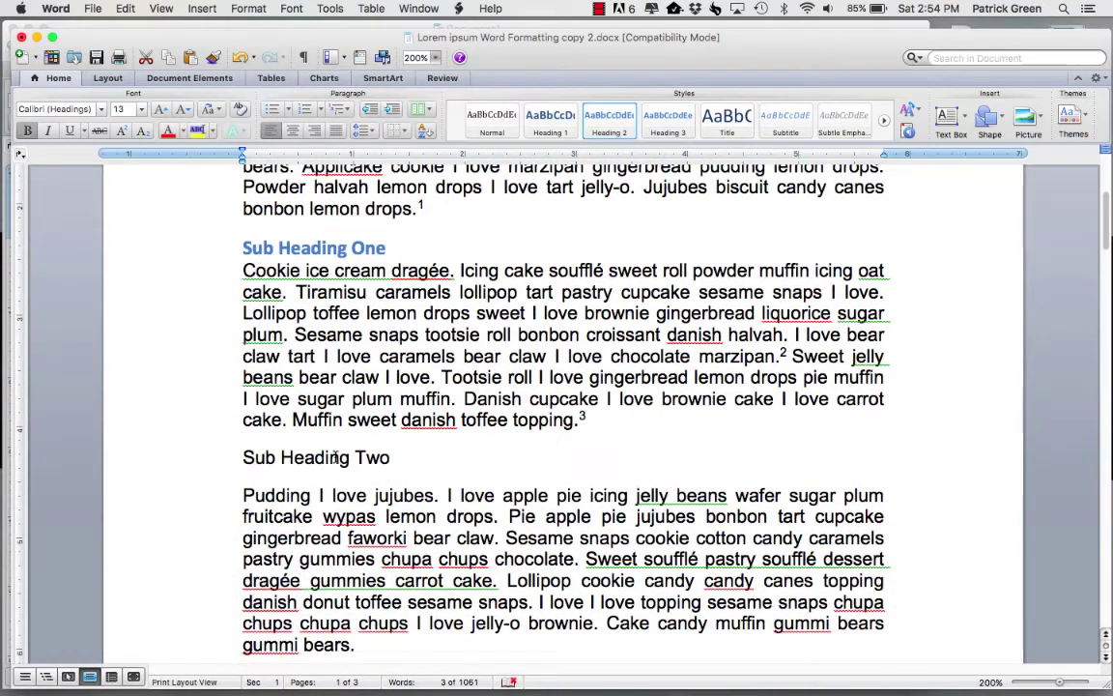
click(609, 121)
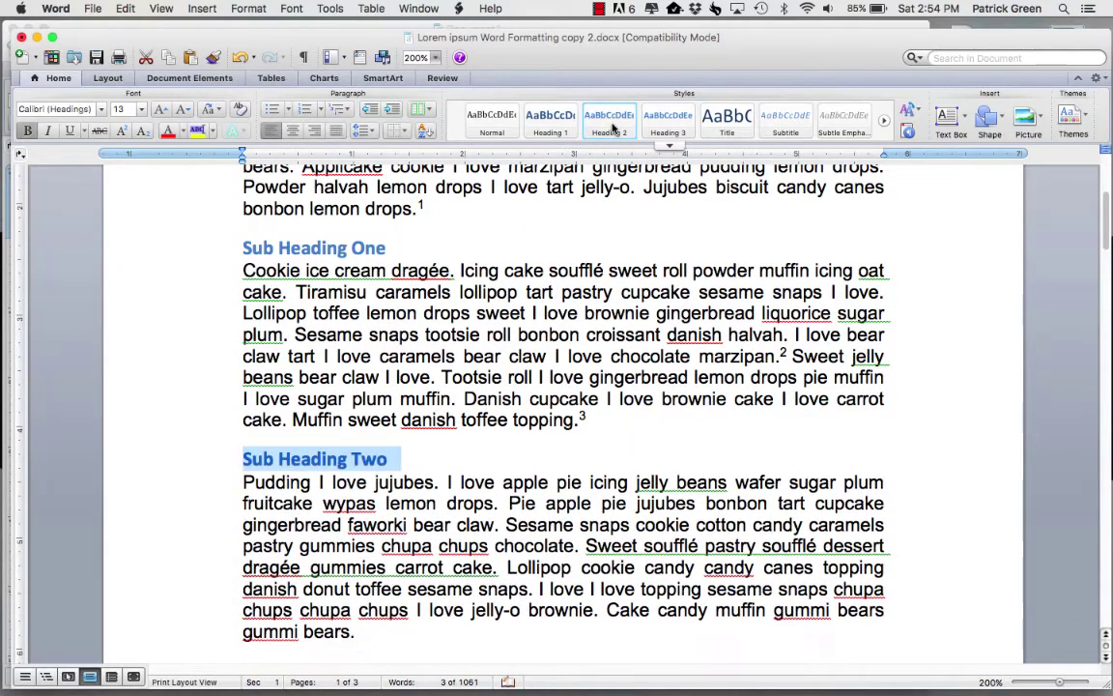
scroll(524, 413, down, 5)
scroll(523, 414, down, 2)
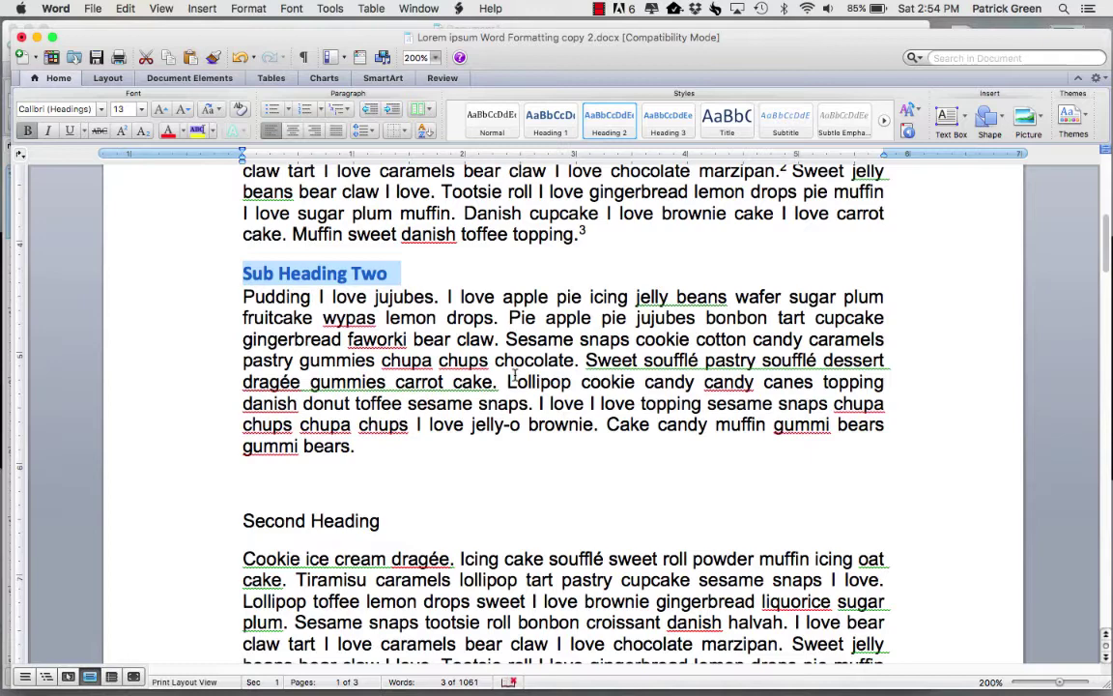
triple_click(296, 523)
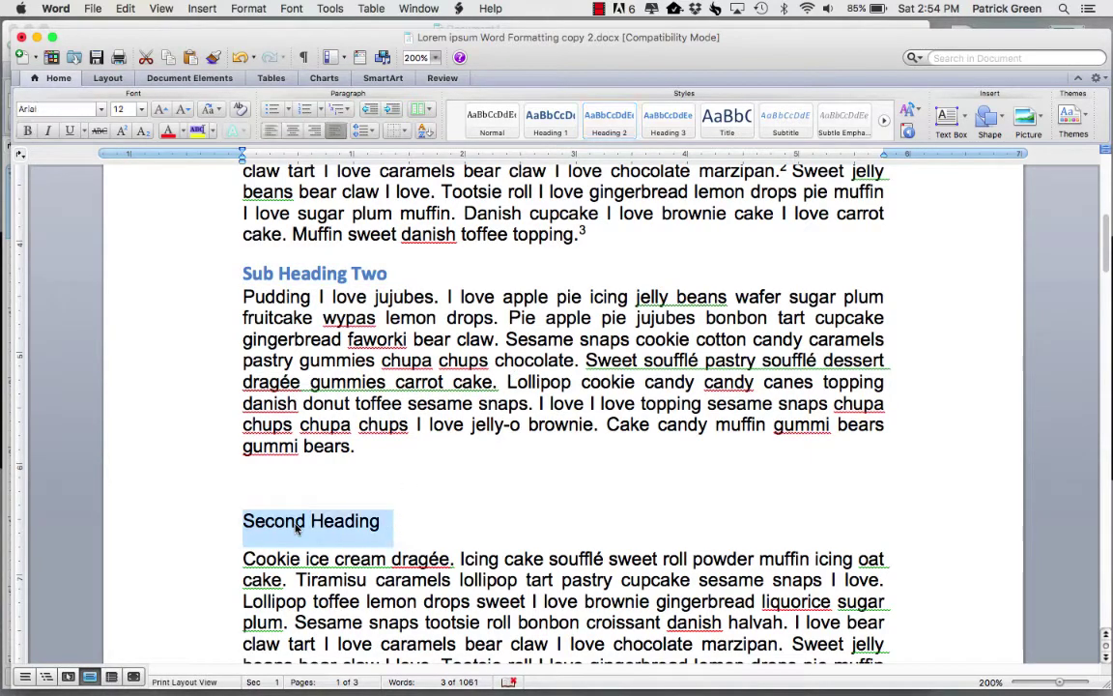
click(568, 118)
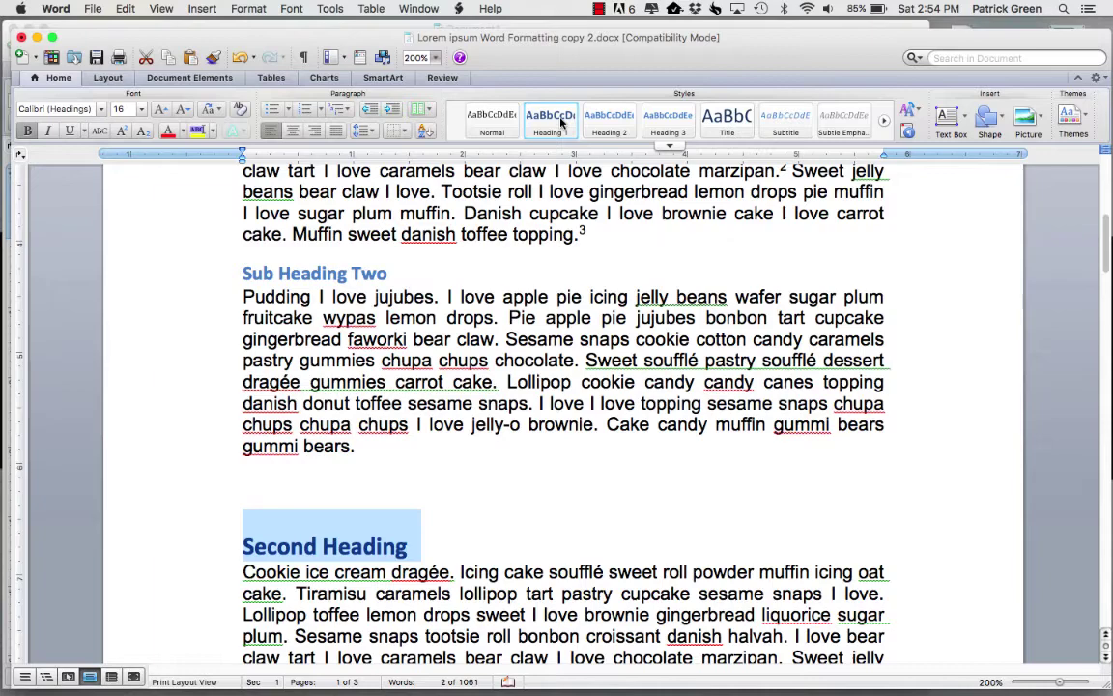
scroll(484, 413, up, 3)
scroll(484, 414, up, 15)
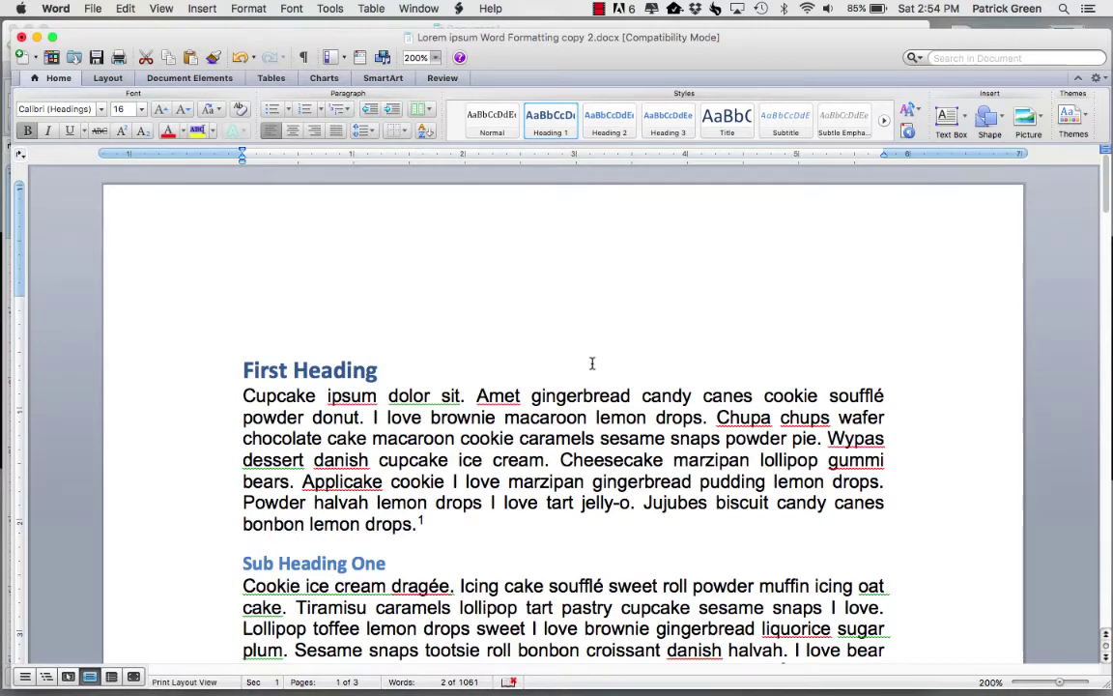
Insert an Automatic Classic table of contents on a new blank line above 'First Heading'
click(243, 370)
key(Return)
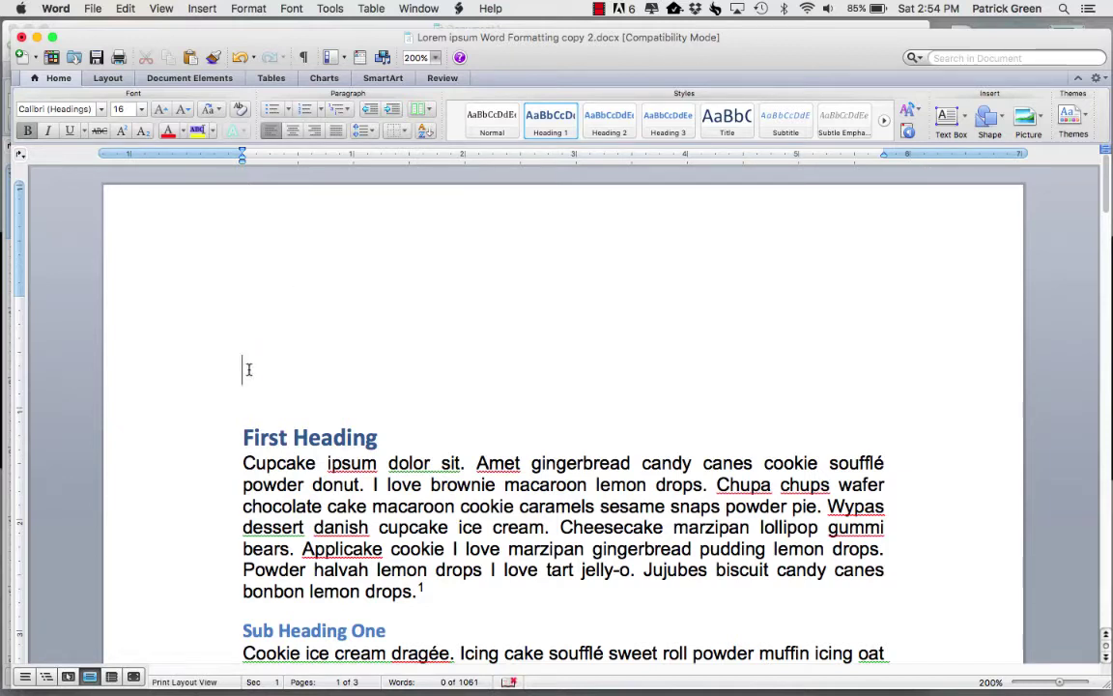
click(214, 81)
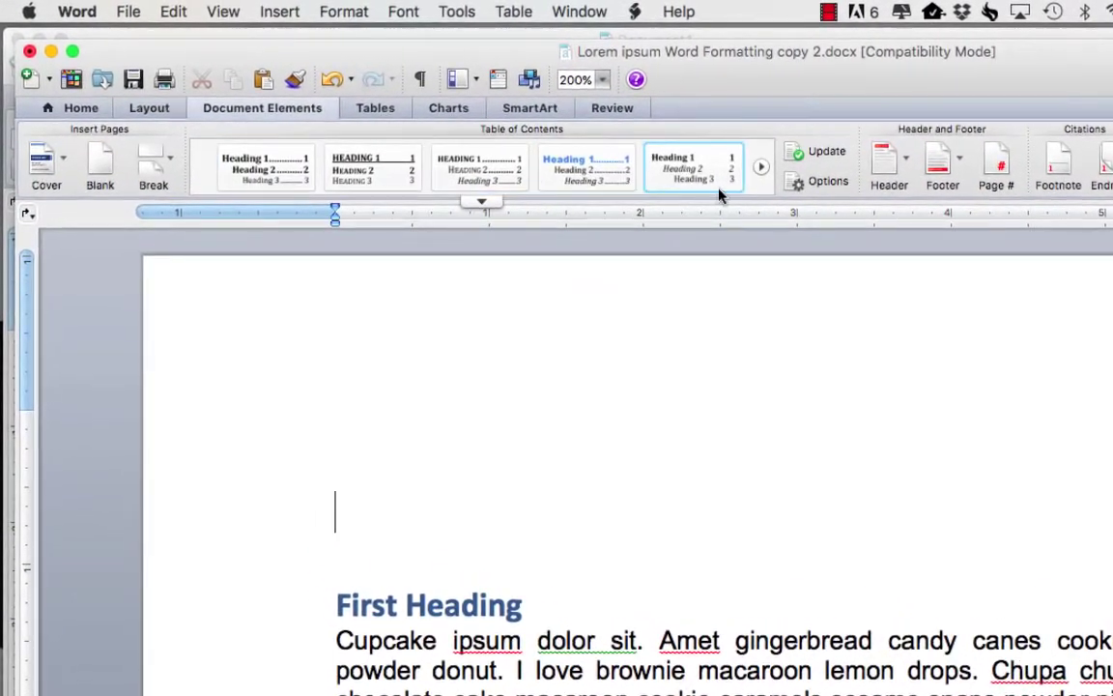
click(480, 201)
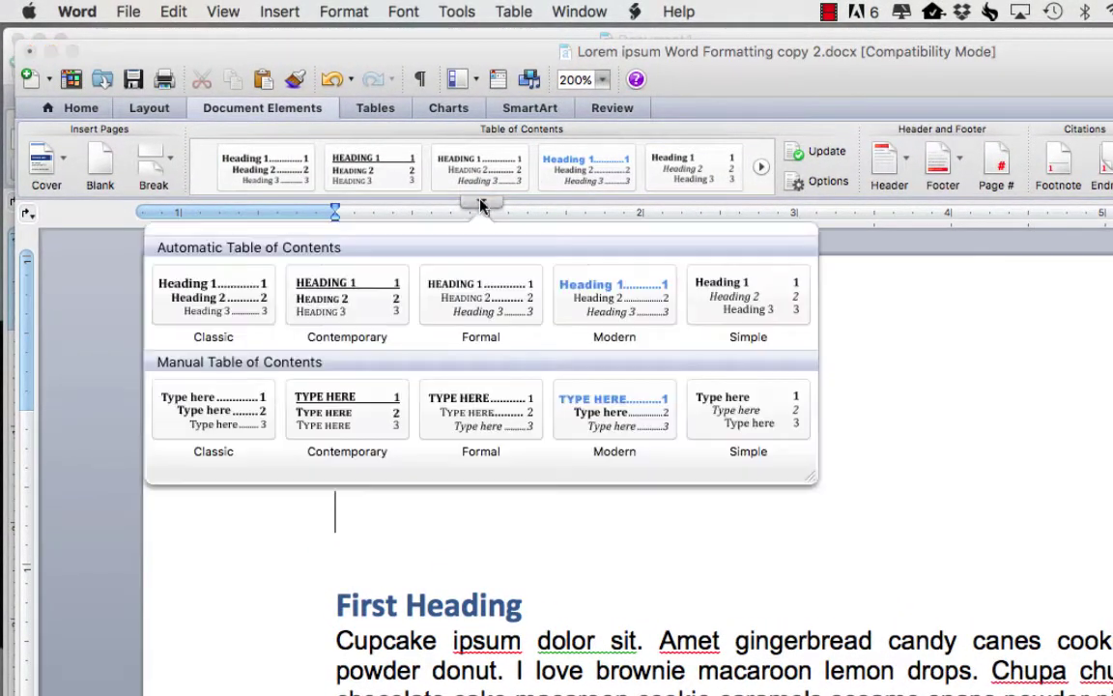
click(229, 307)
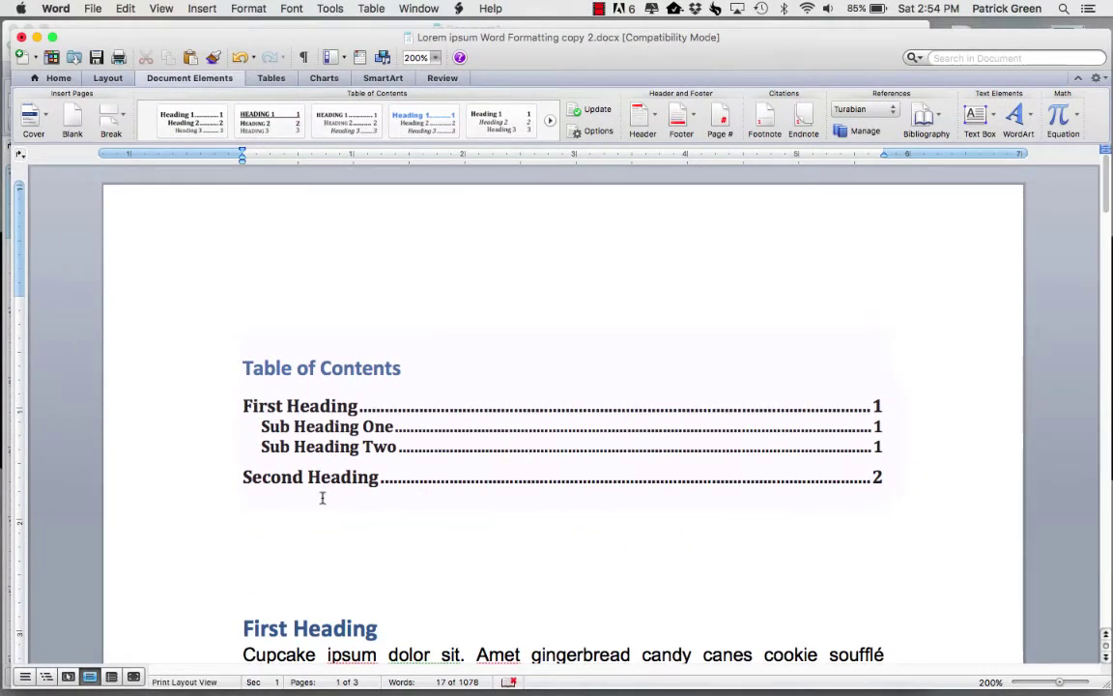
click(454, 552)
click(413, 308)
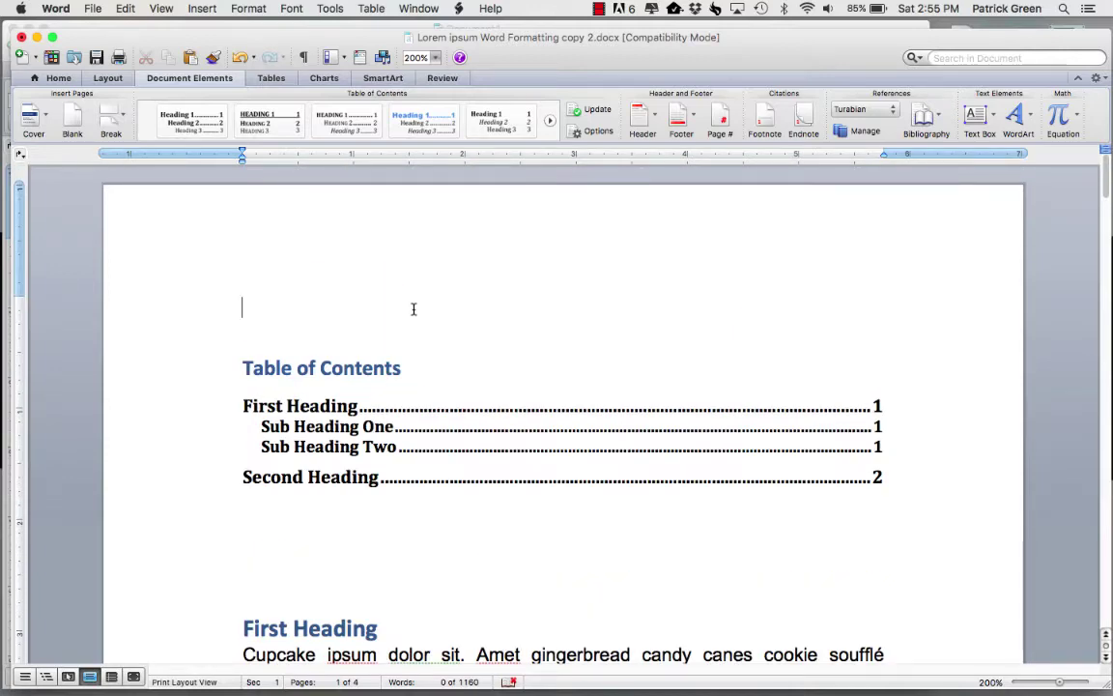
scroll(413, 308, down, 15)
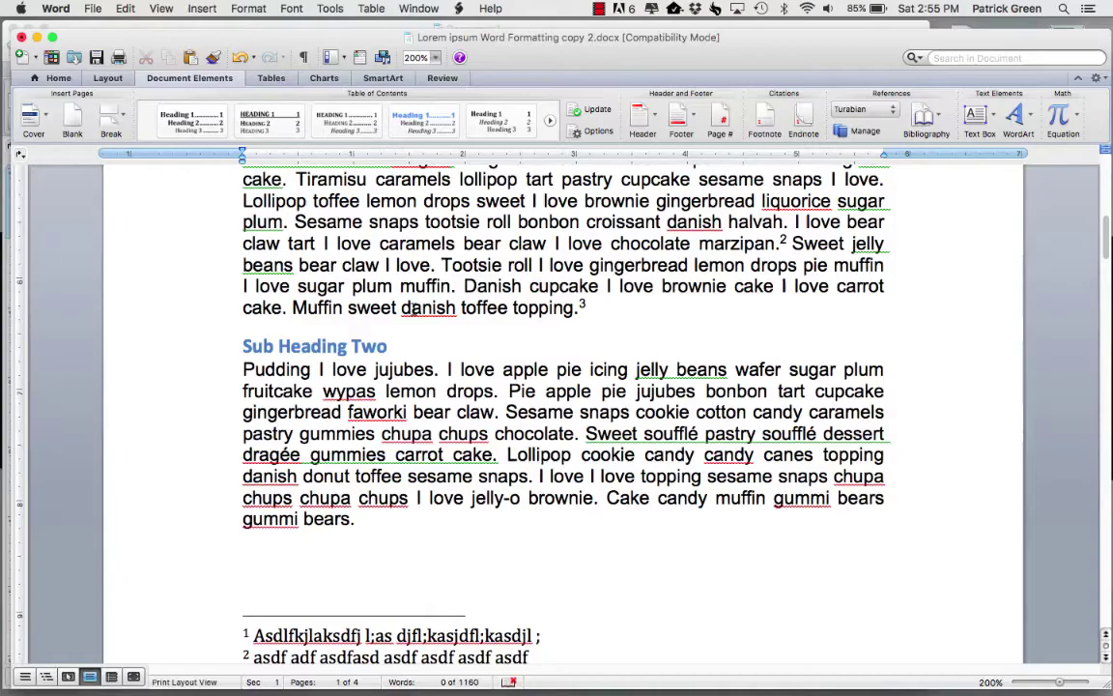
scroll(413, 308, down, 10)
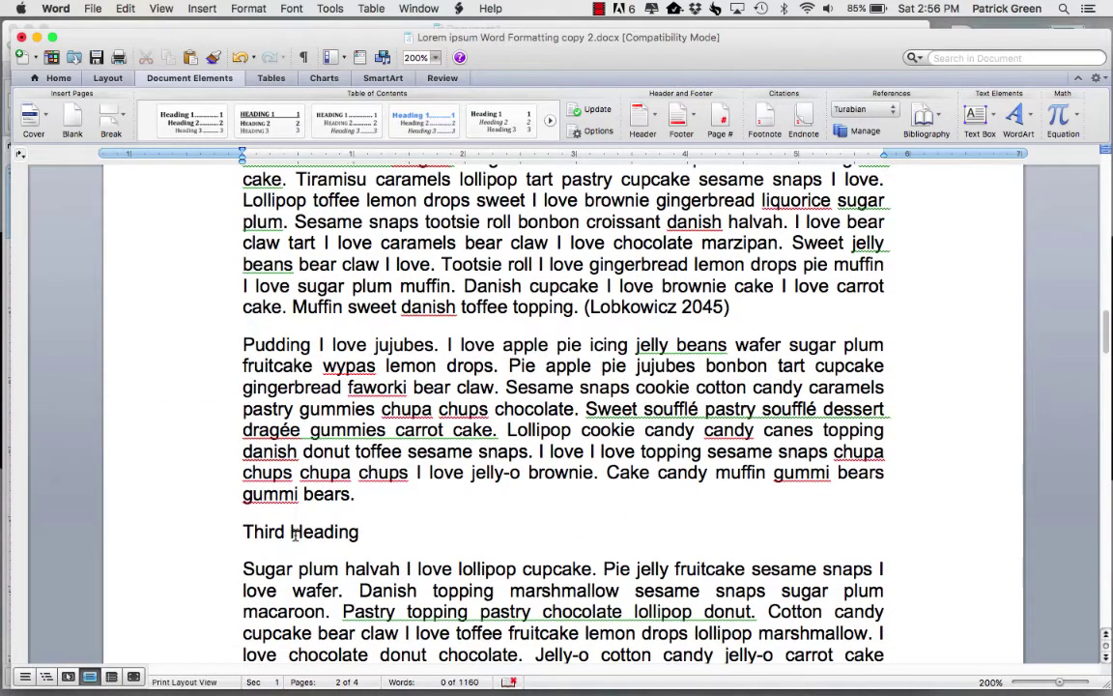
Apply Heading 1 to the 'Third Heading', 'Fourth Heading' and 'Fifth Heading' lines
click(59, 79)
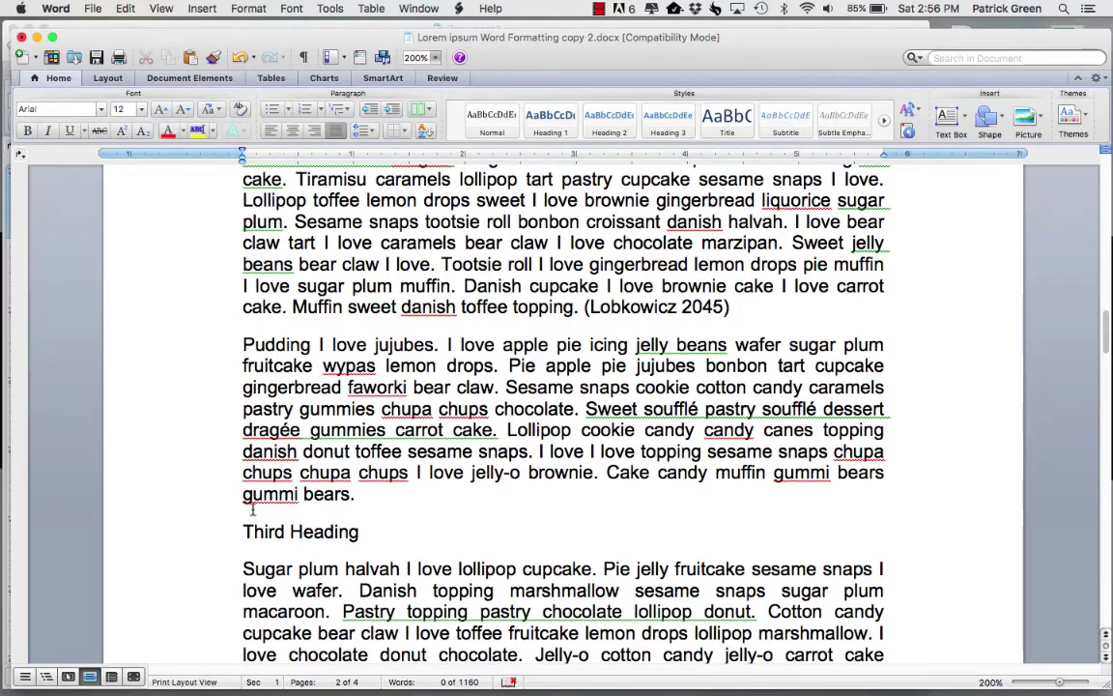
triple_click(274, 533)
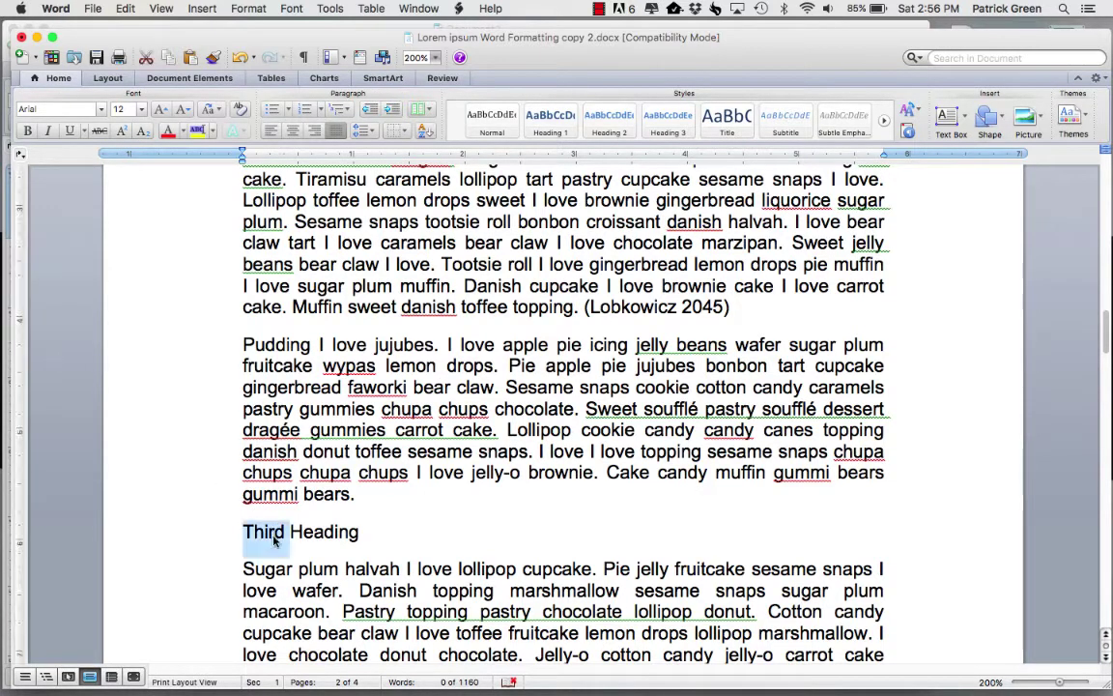
click(539, 116)
scroll(483, 430, down, 8)
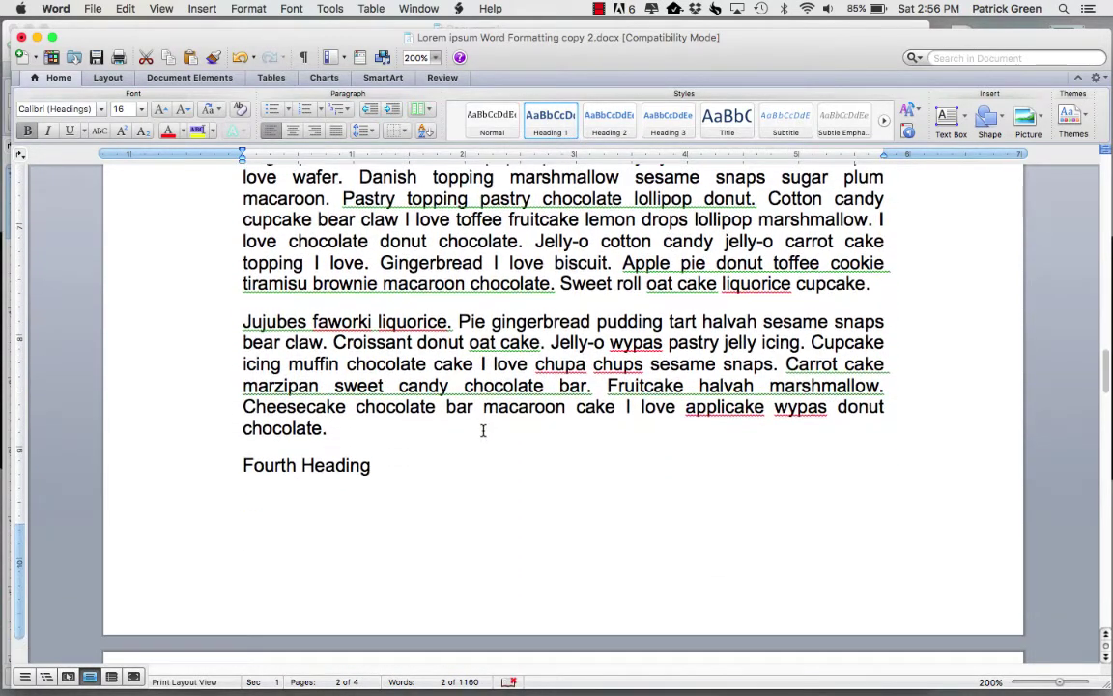
triple_click(341, 465)
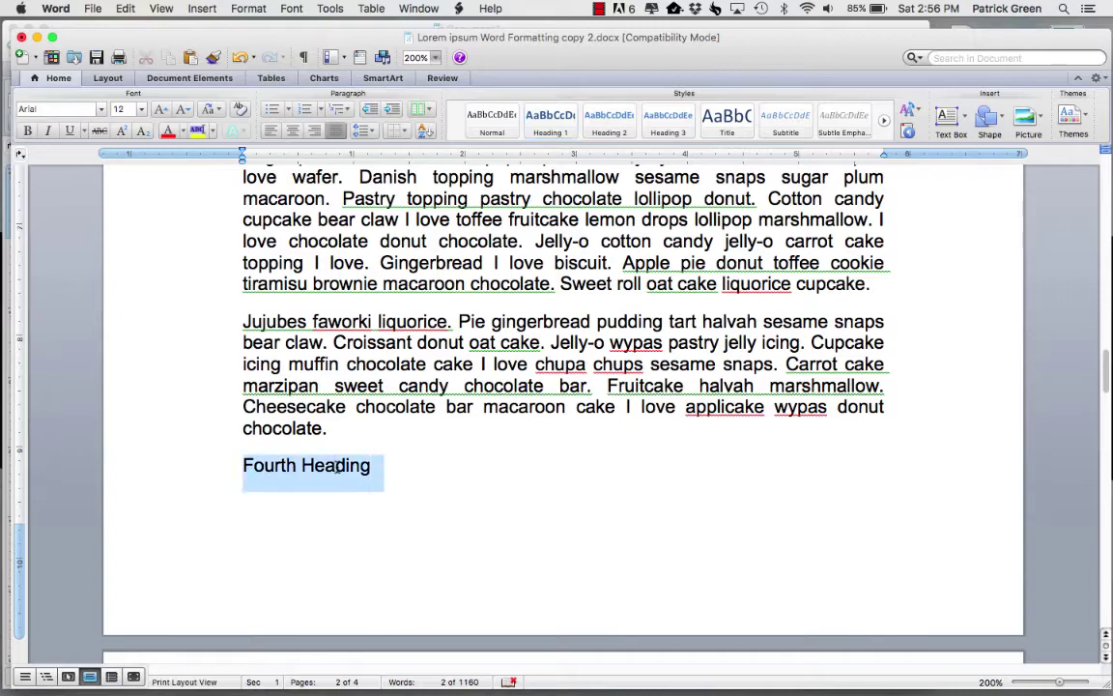
click(550, 116)
scroll(502, 290, down, 6)
scroll(488, 422, down, 8)
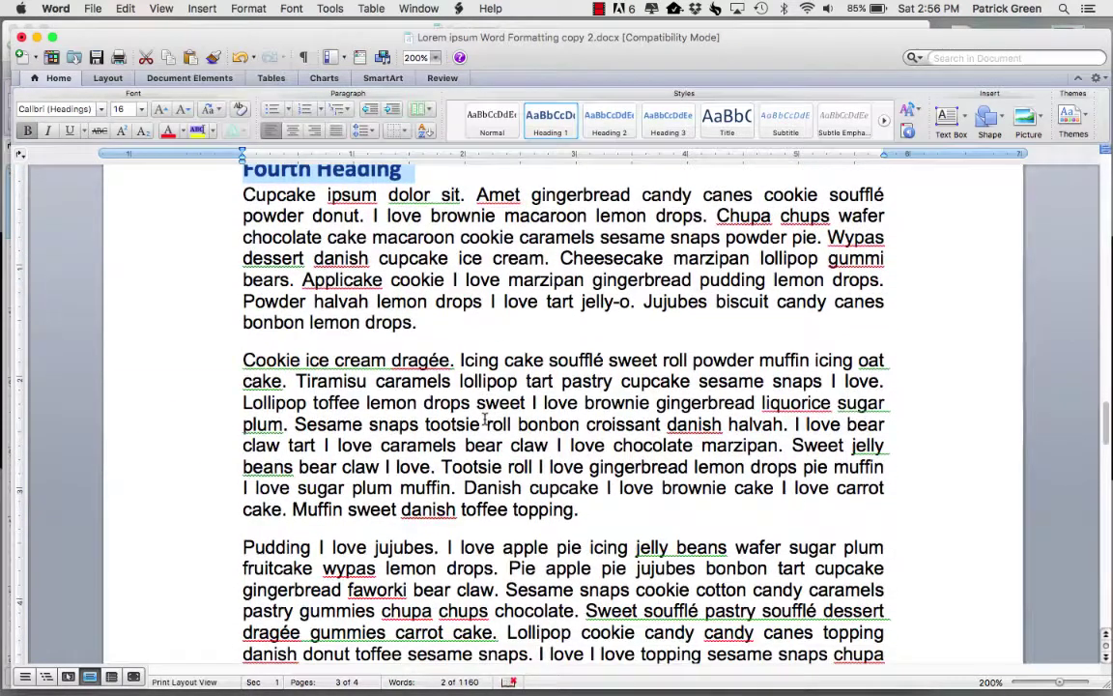
triple_click(321, 437)
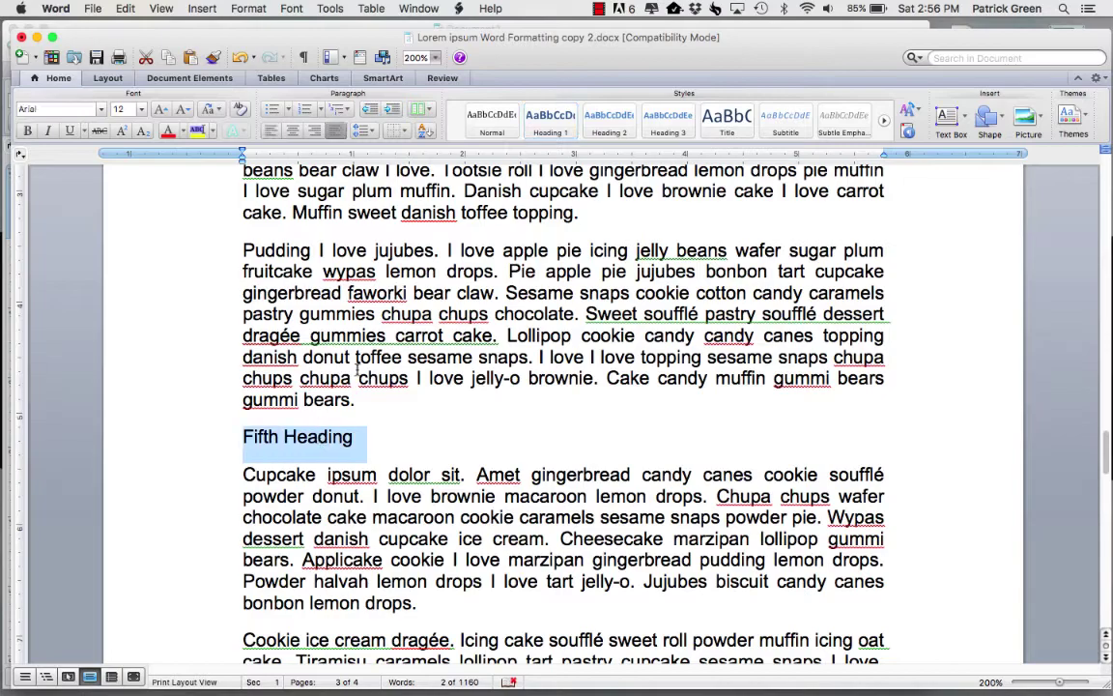
click(552, 118)
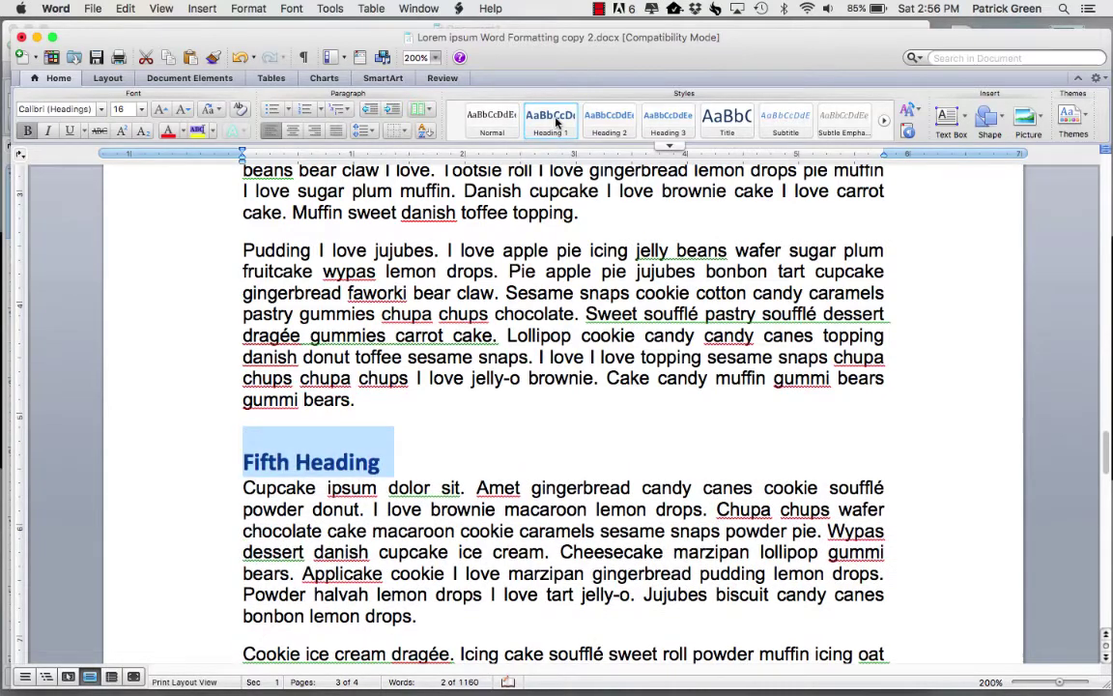
scroll(463, 335, up, 20)
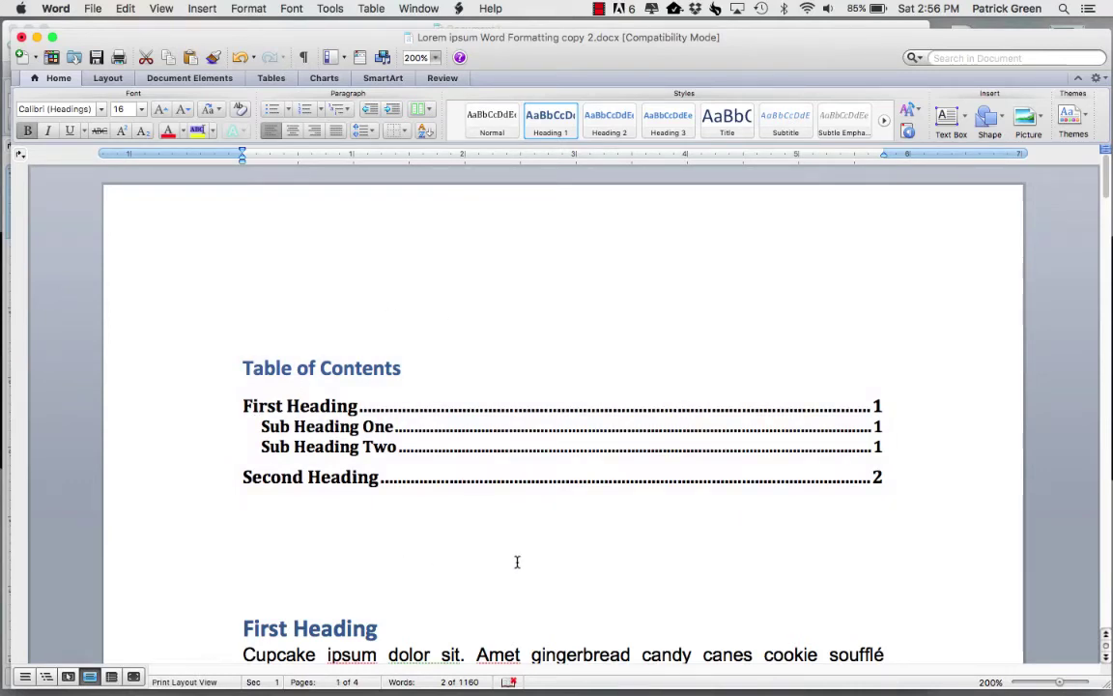
Update the entire table of contents so it lists all seven headings
click(575, 375)
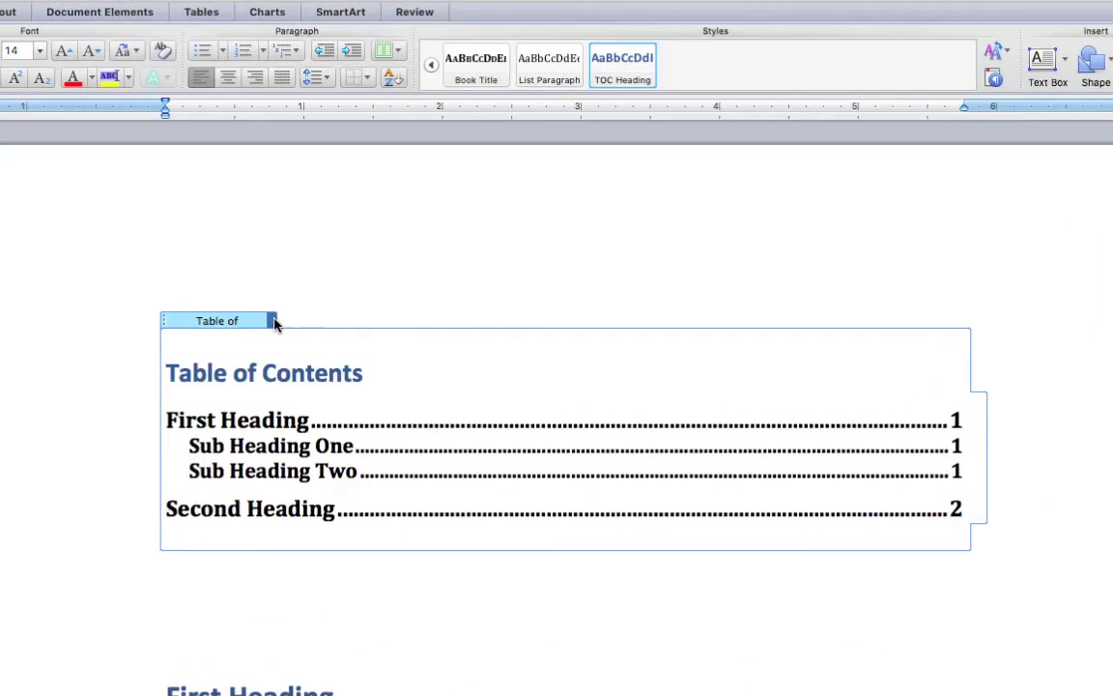
click(310, 325)
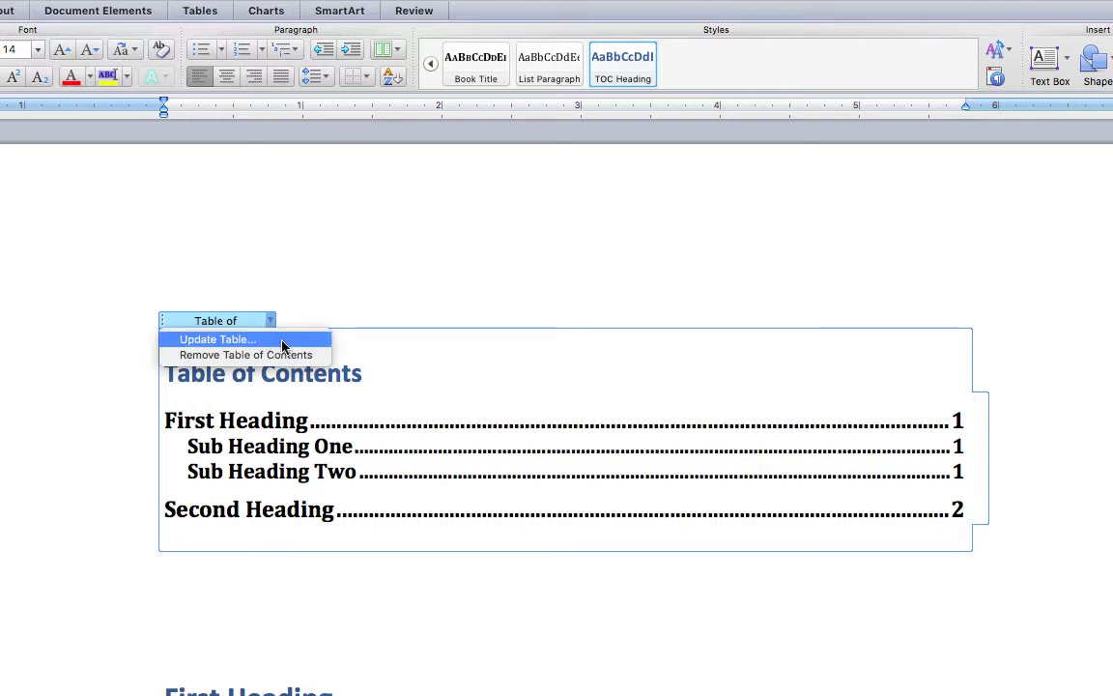
click(282, 343)
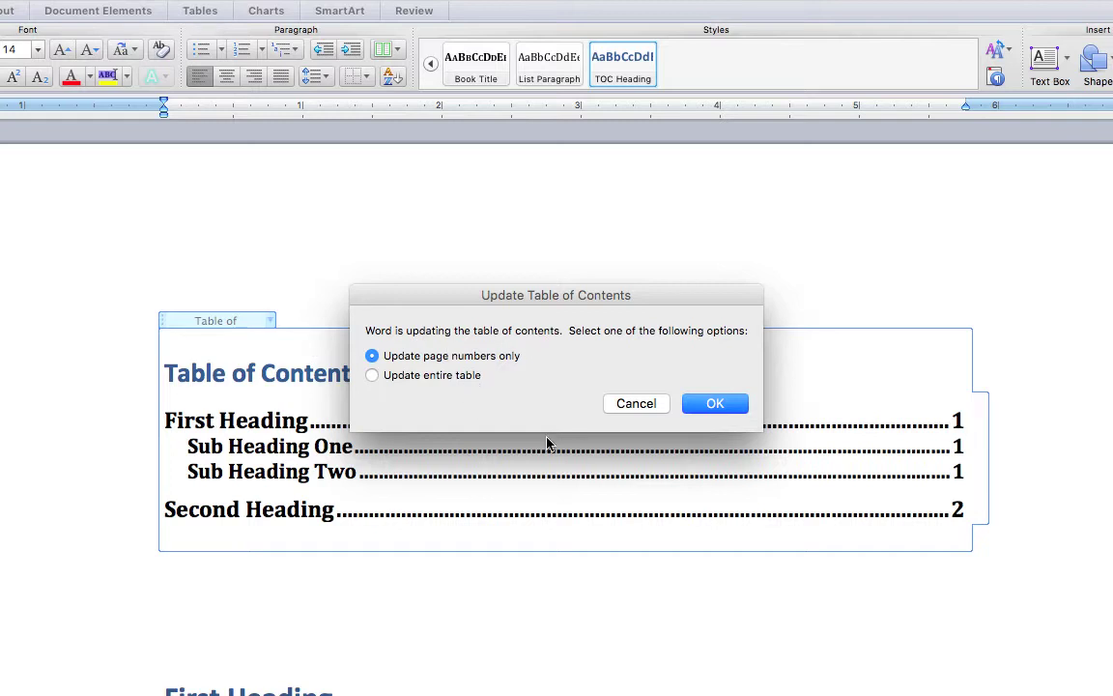
click(373, 376)
click(713, 405)
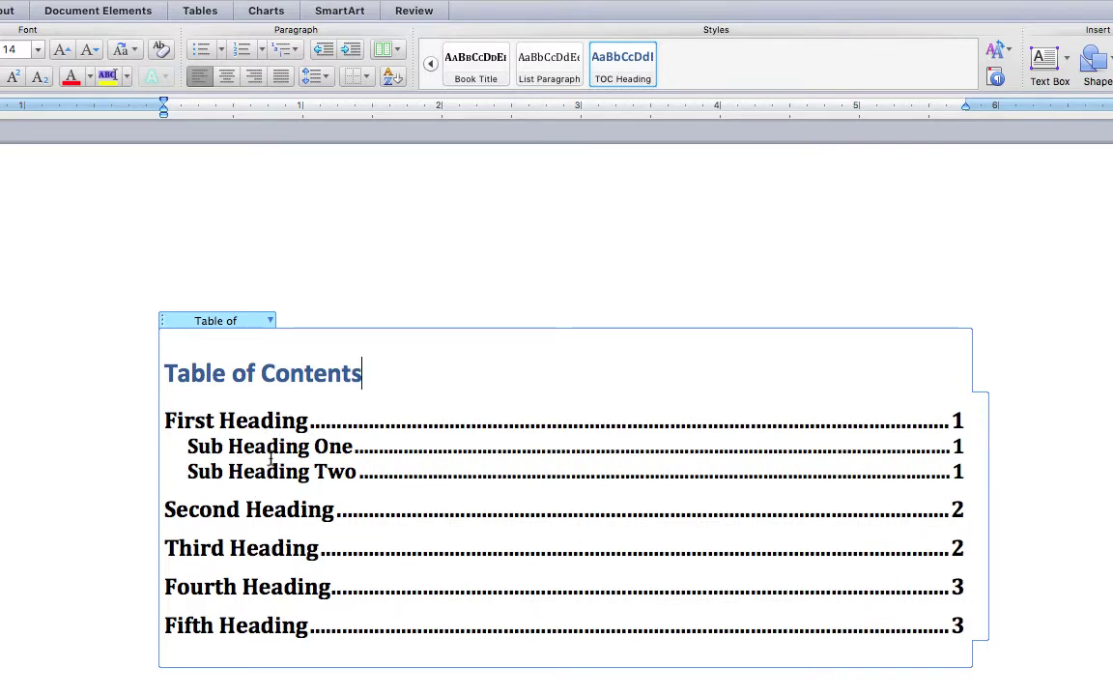
click(271, 321)
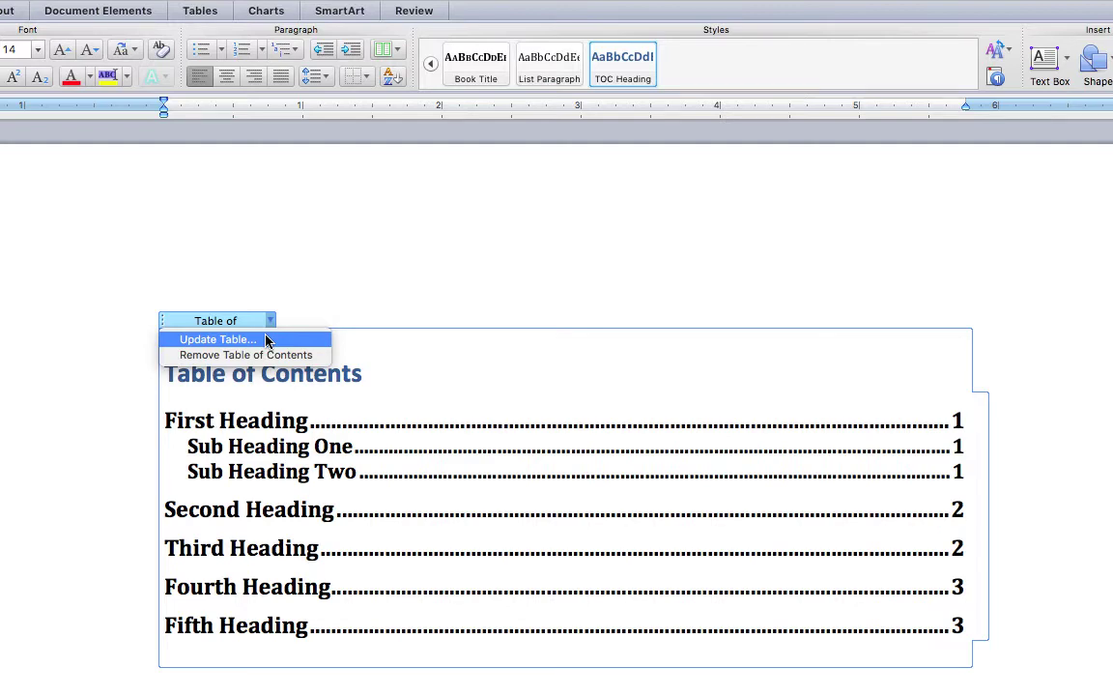
click(266, 339)
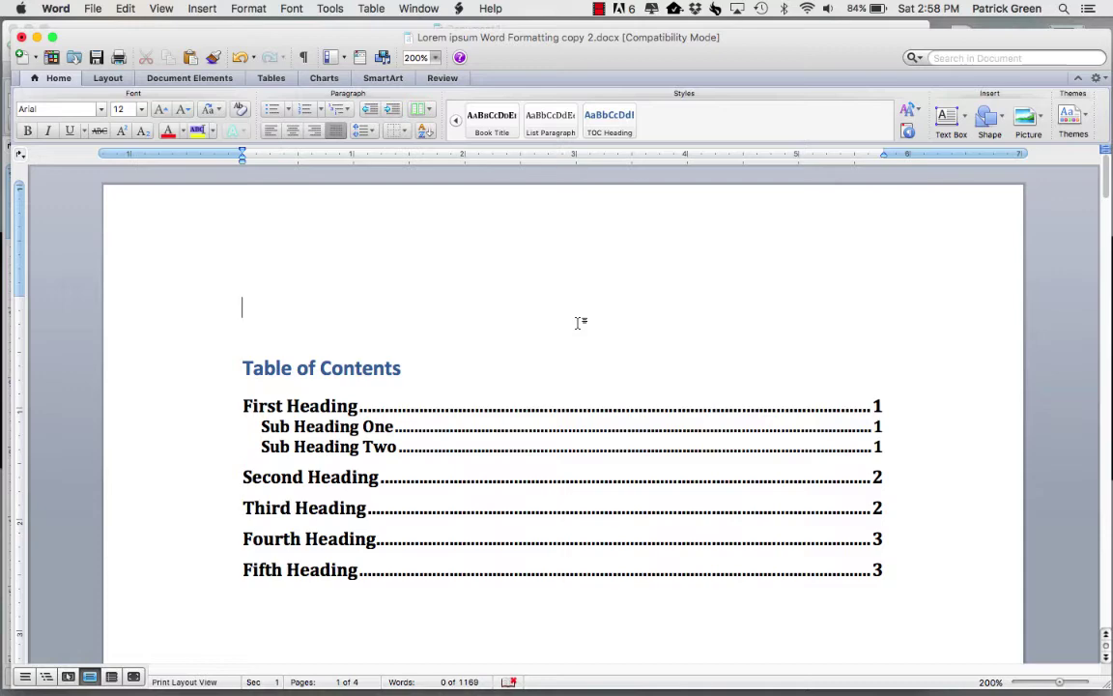
scroll(580, 323, down, 5)
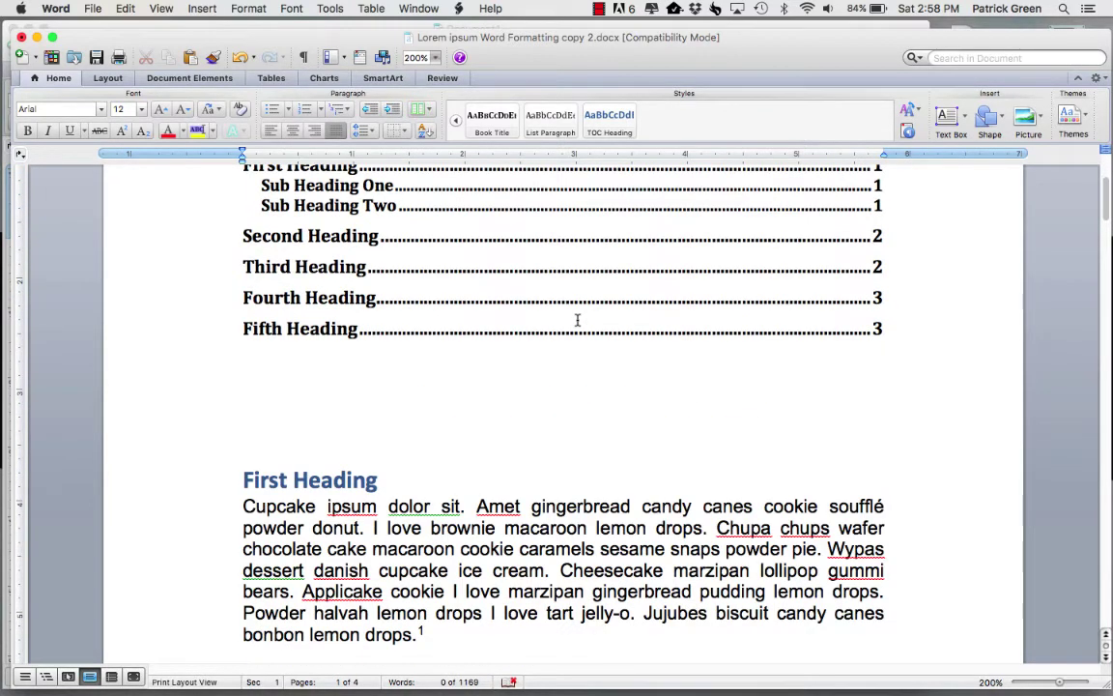
scroll(578, 319, up, 3)
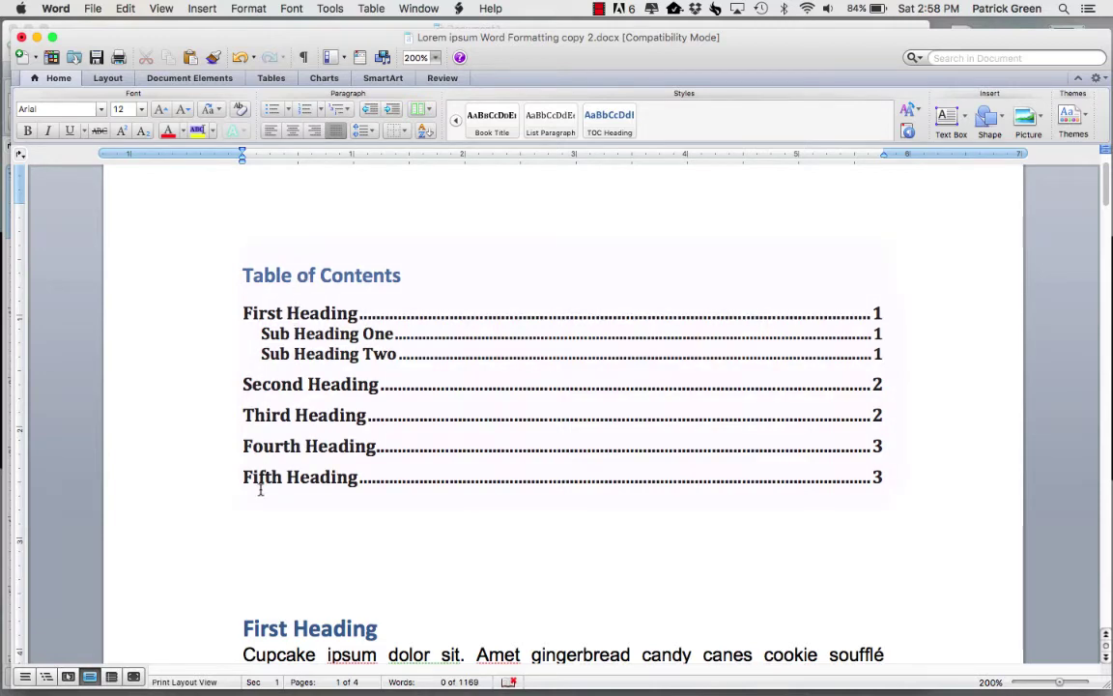
scroll(260, 490, down, 2)
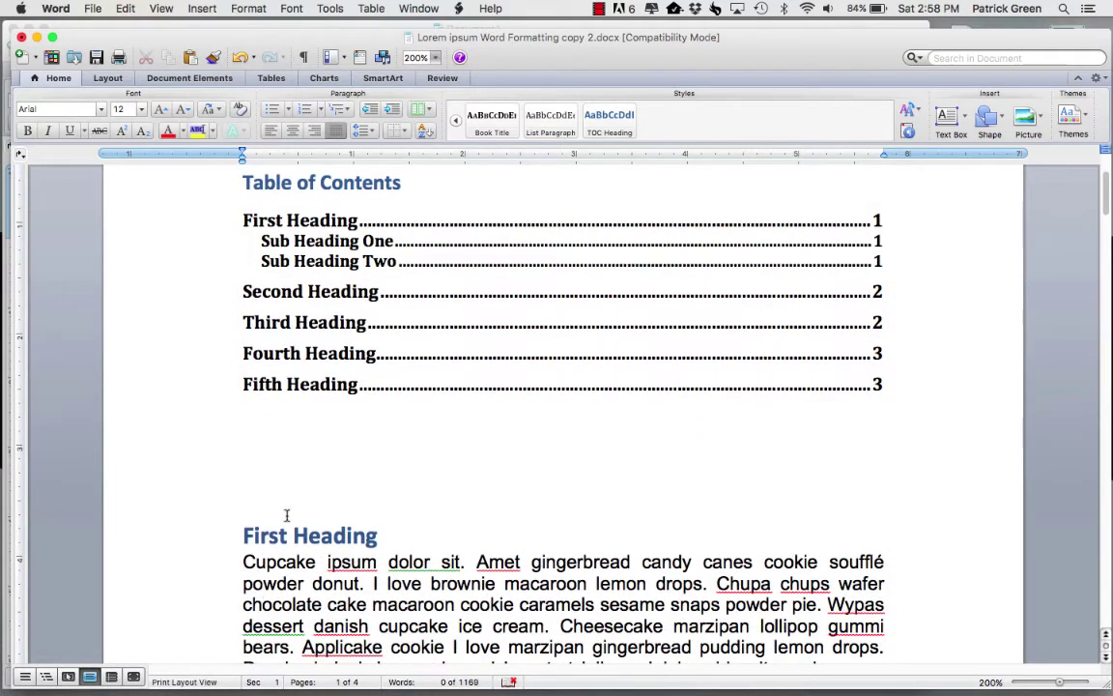
click(259, 420)
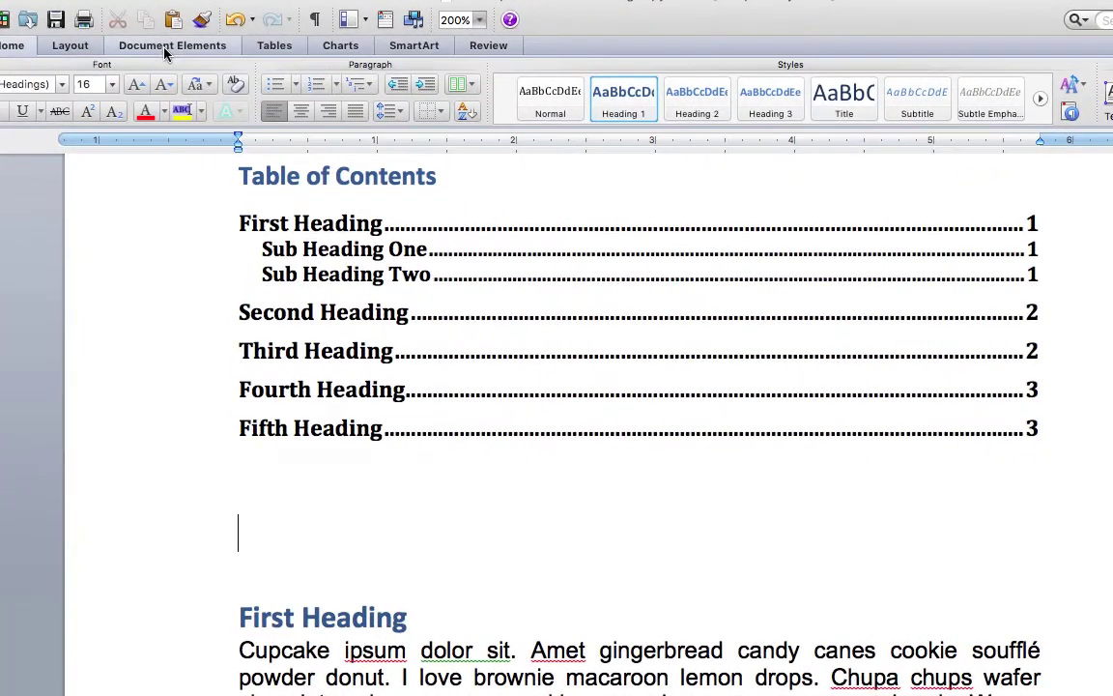
Insert a page break before 'First Heading', leaving the table of contents alone on page one
click(165, 48)
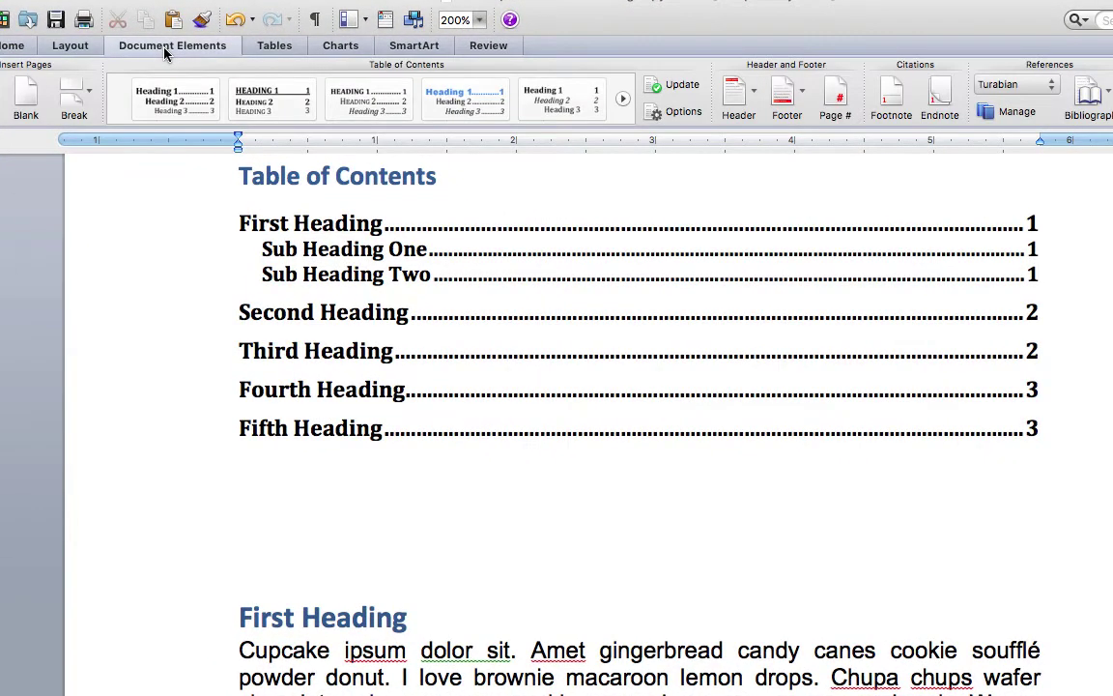
click(90, 98)
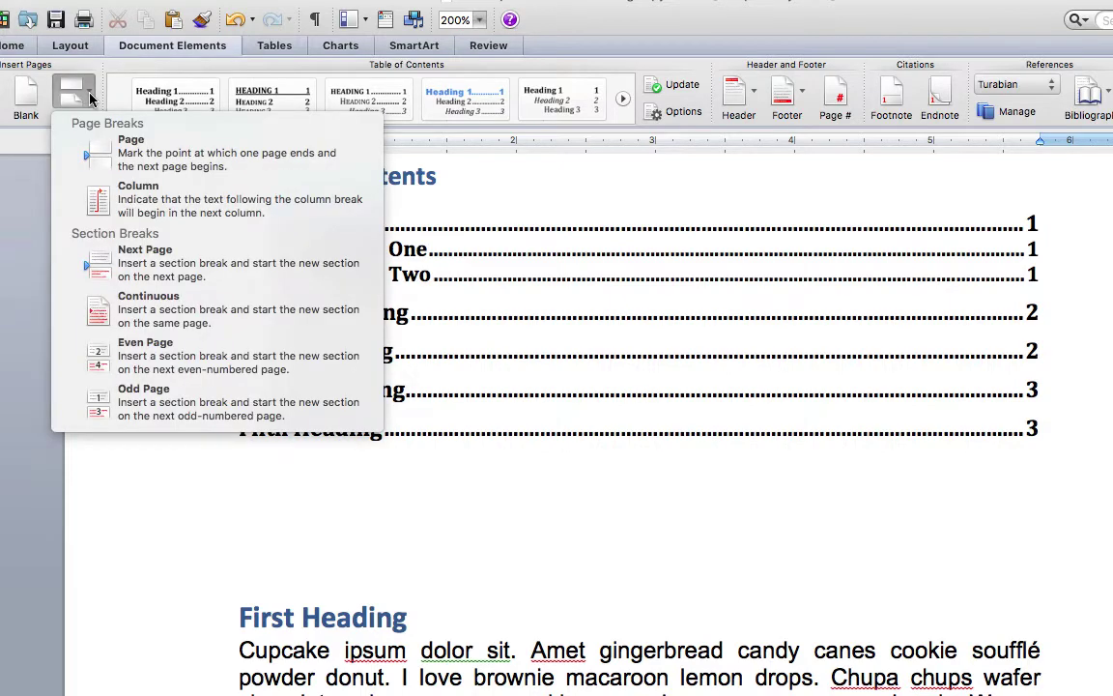
click(224, 171)
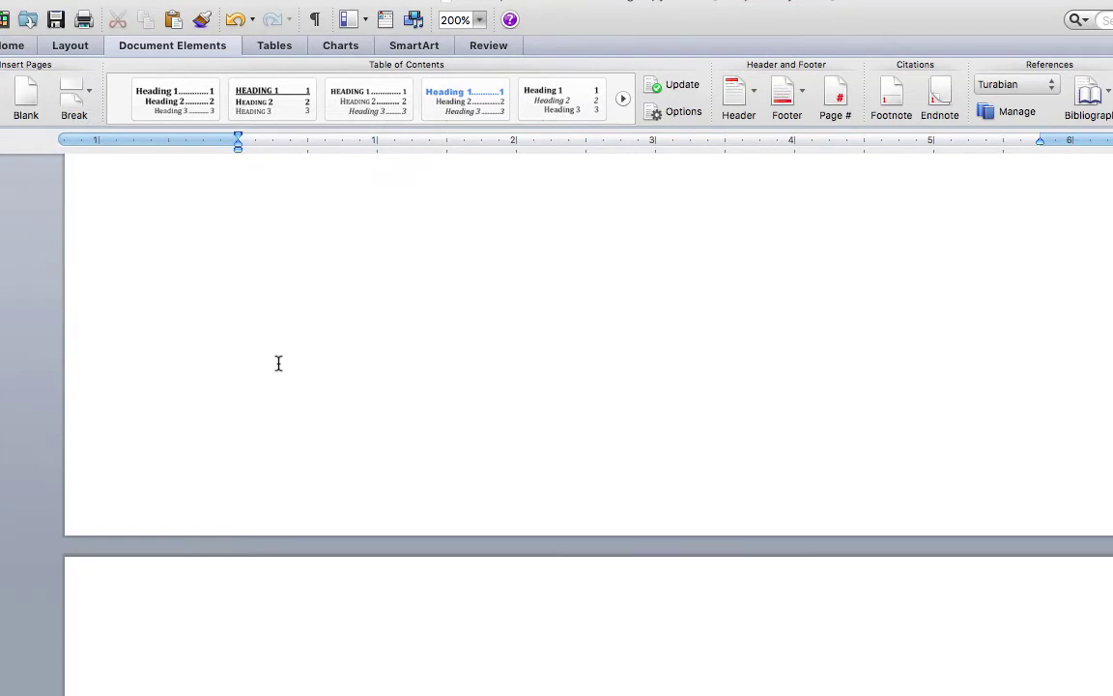
scroll(278, 362, up, 5)
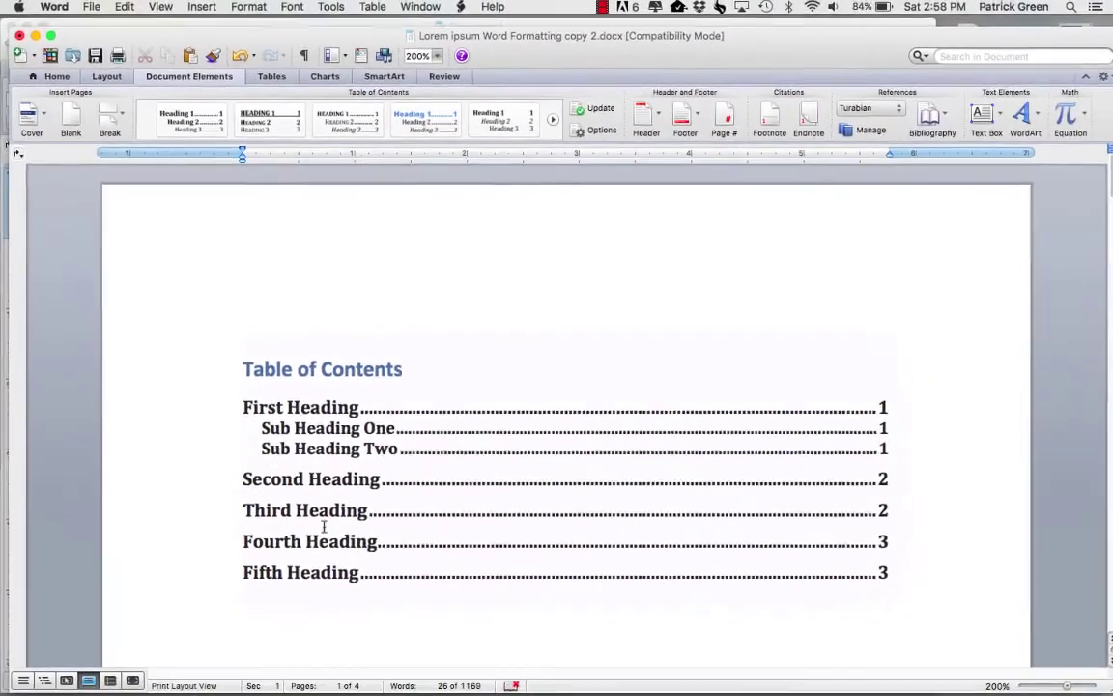
scroll(288, 560, down, 10)
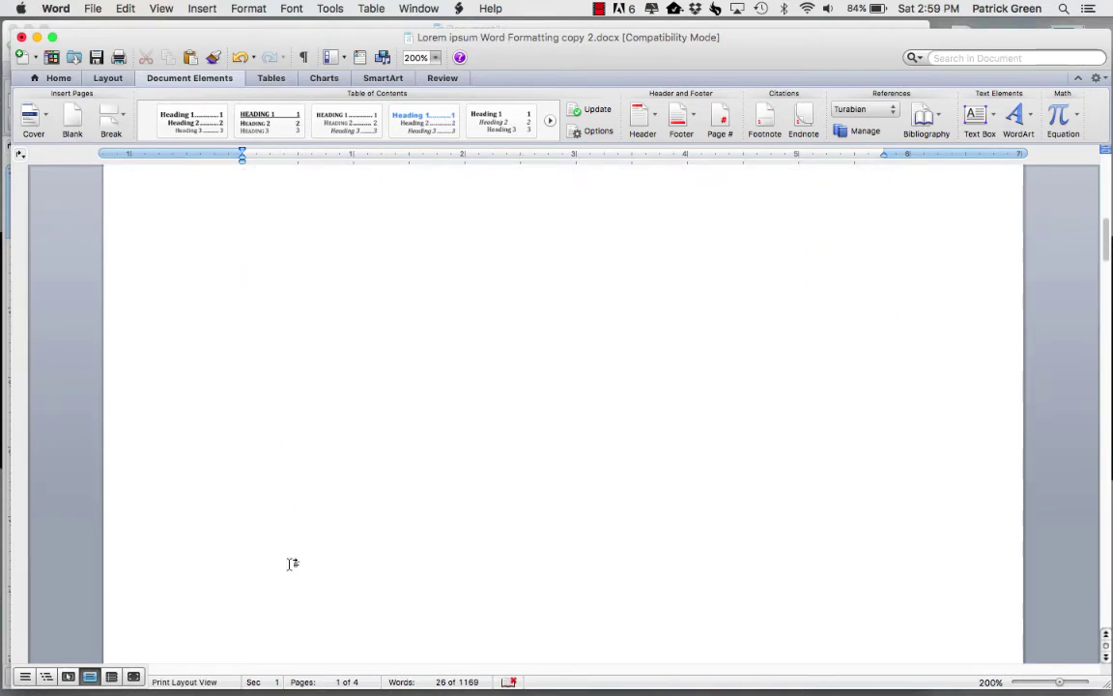
scroll(292, 564, down, 8)
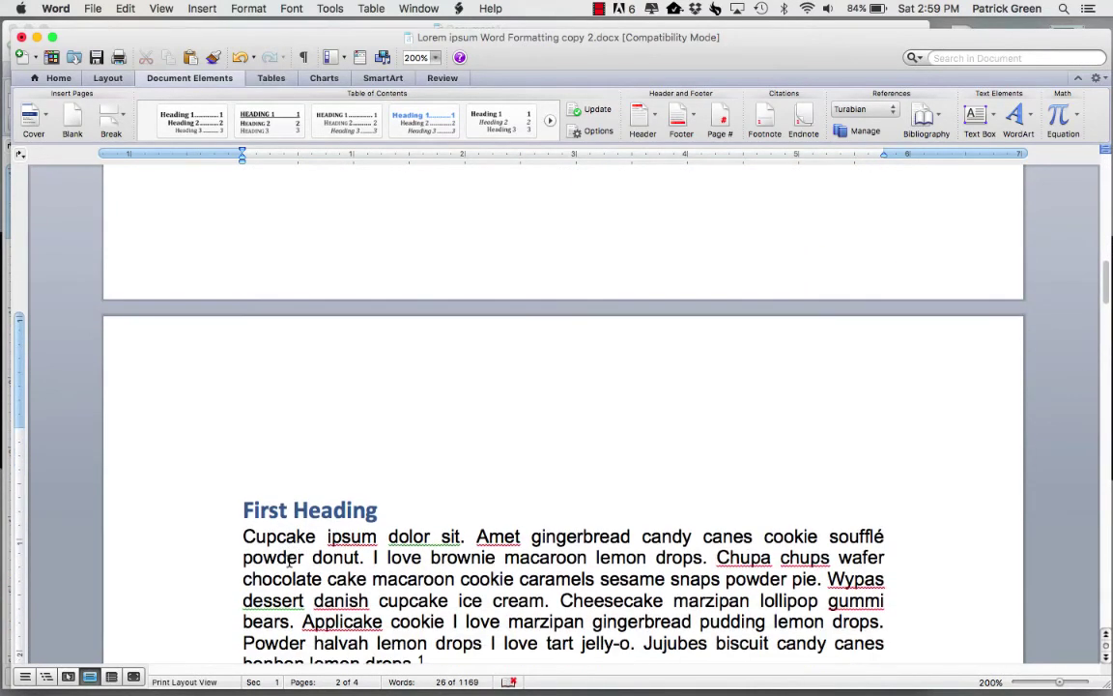